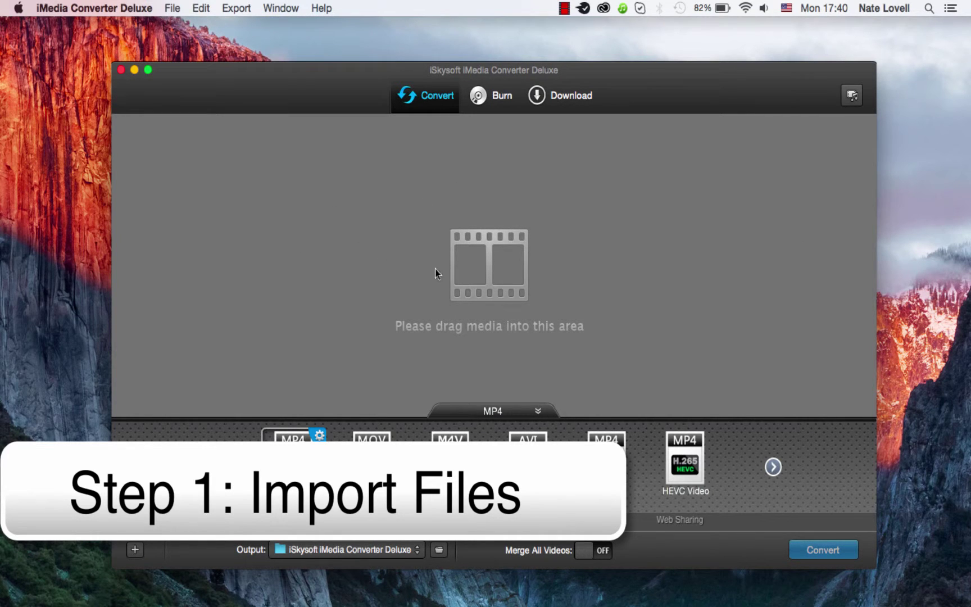
Load VTS_01_1.VOB into the conversion list via File > Load Media Files
click(172, 8)
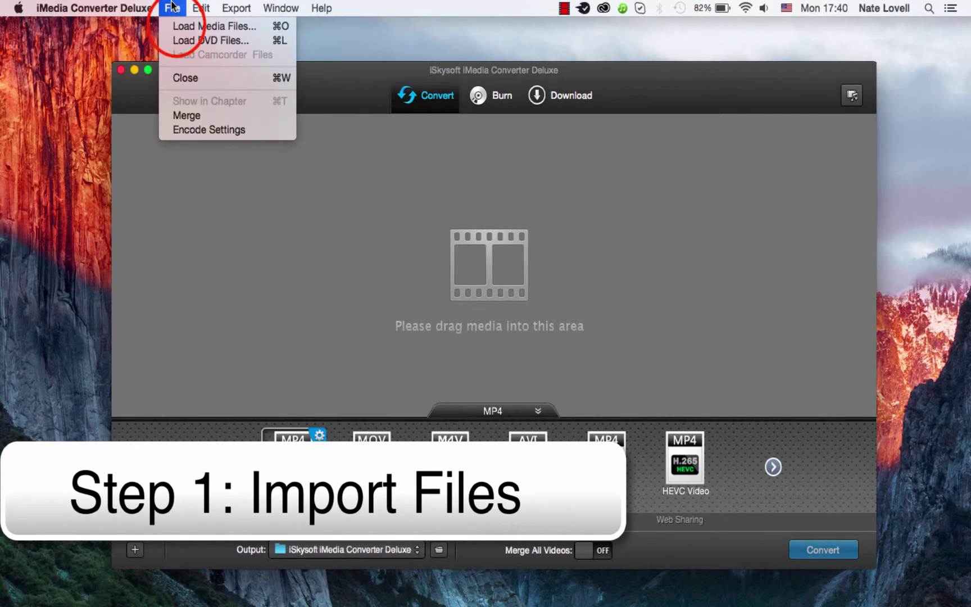
click(176, 24)
click(672, 317)
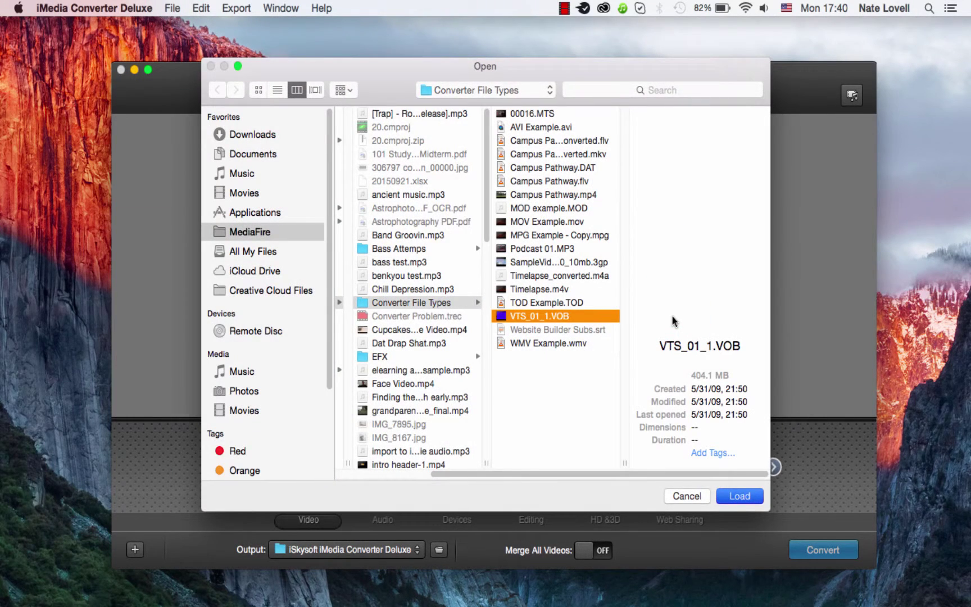
key(Return)
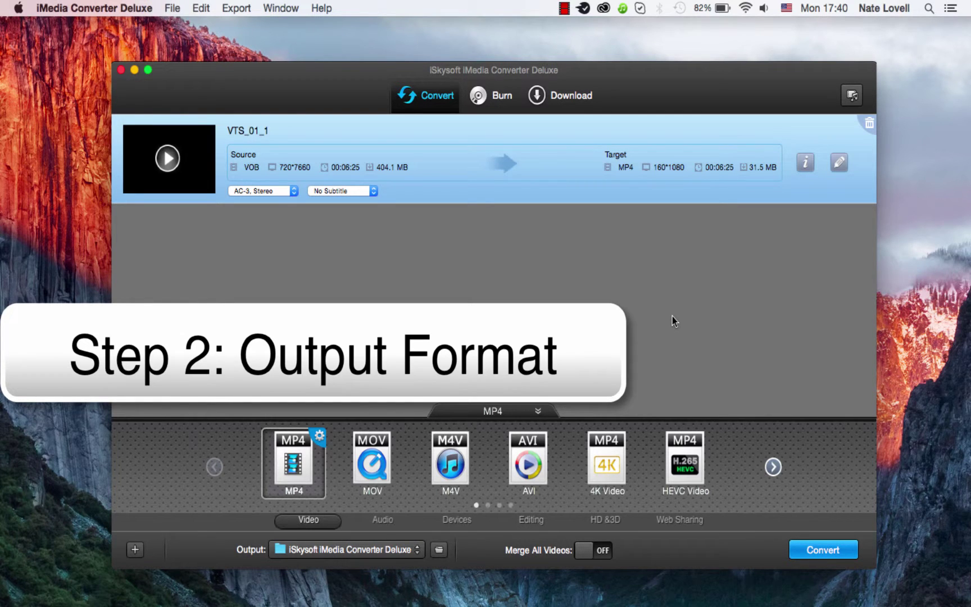
Browse the Audio, Device and Editing format categories, then set the target format to MOV under Video
click(383, 523)
click(454, 524)
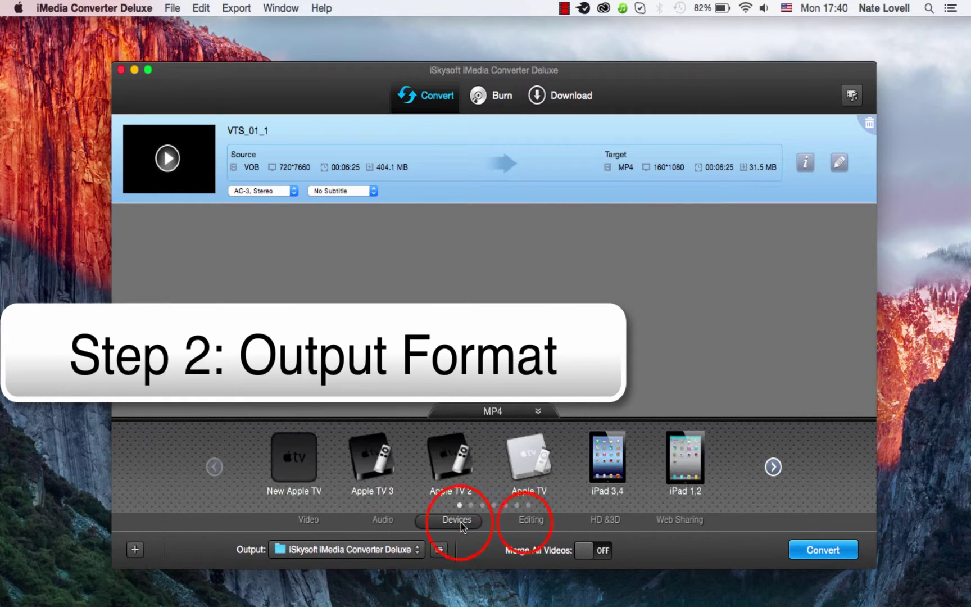
click(529, 522)
click(313, 520)
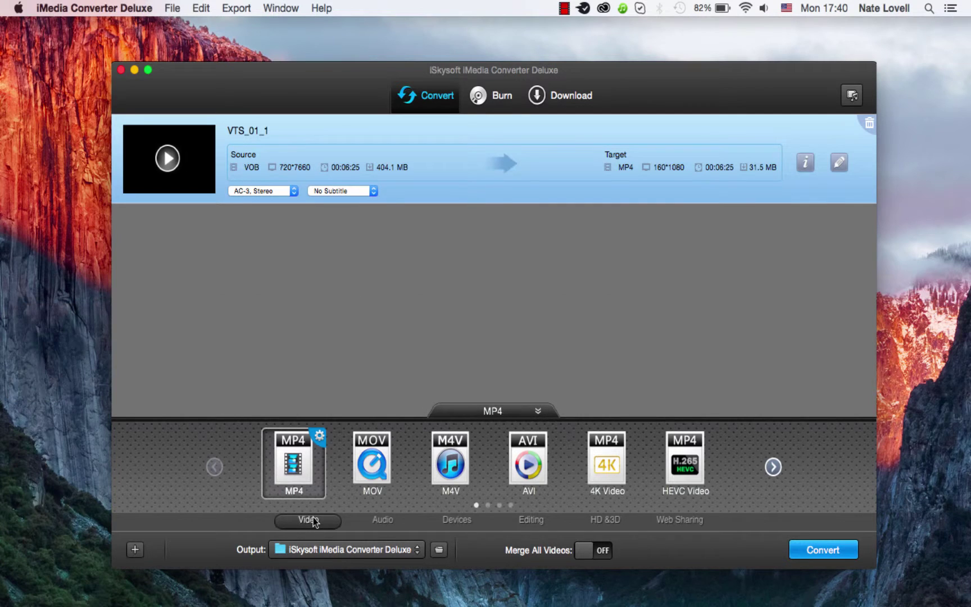
click(372, 463)
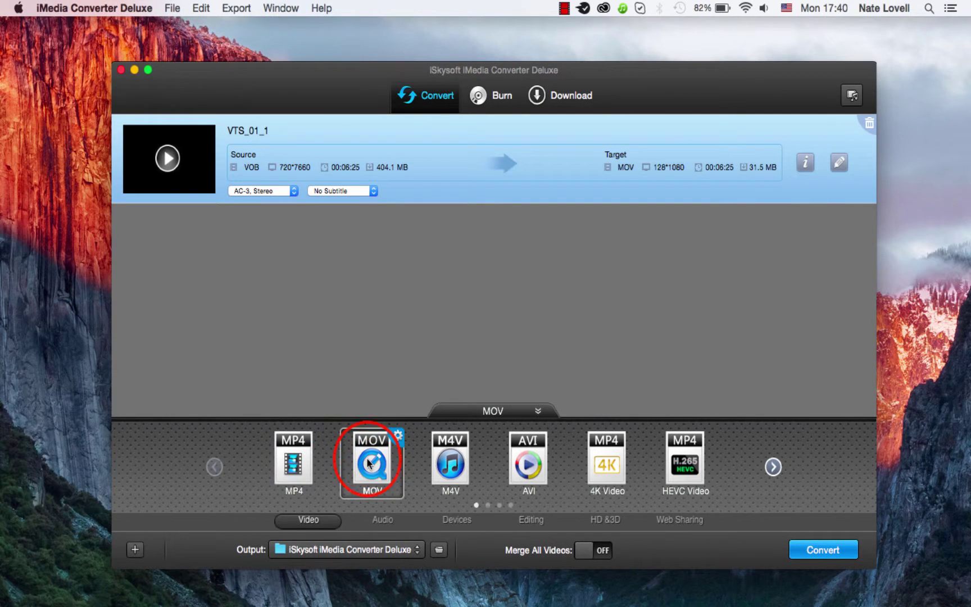
Review the MOV encoding settings unchanged and check the output folder choices
click(397, 436)
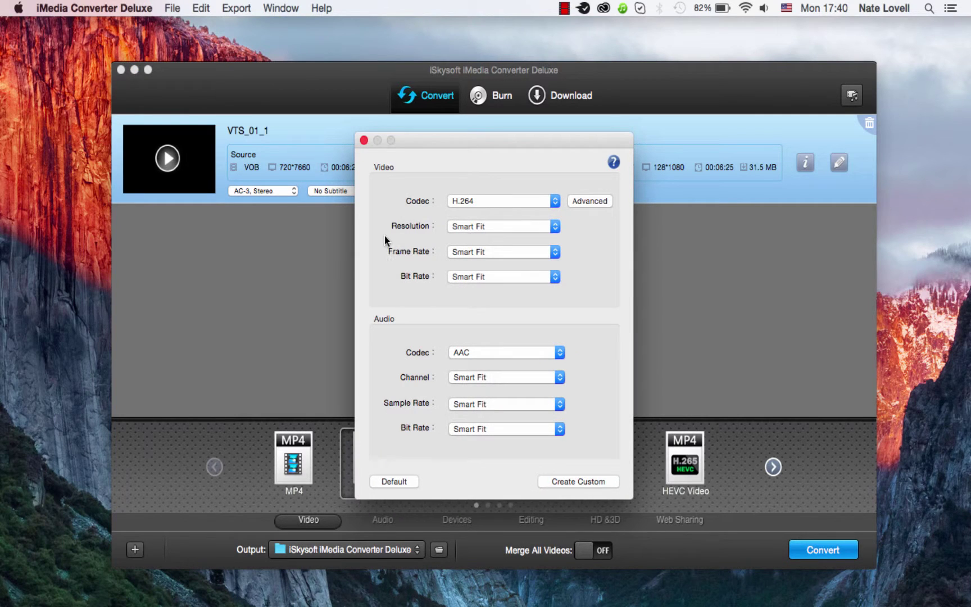
click(364, 140)
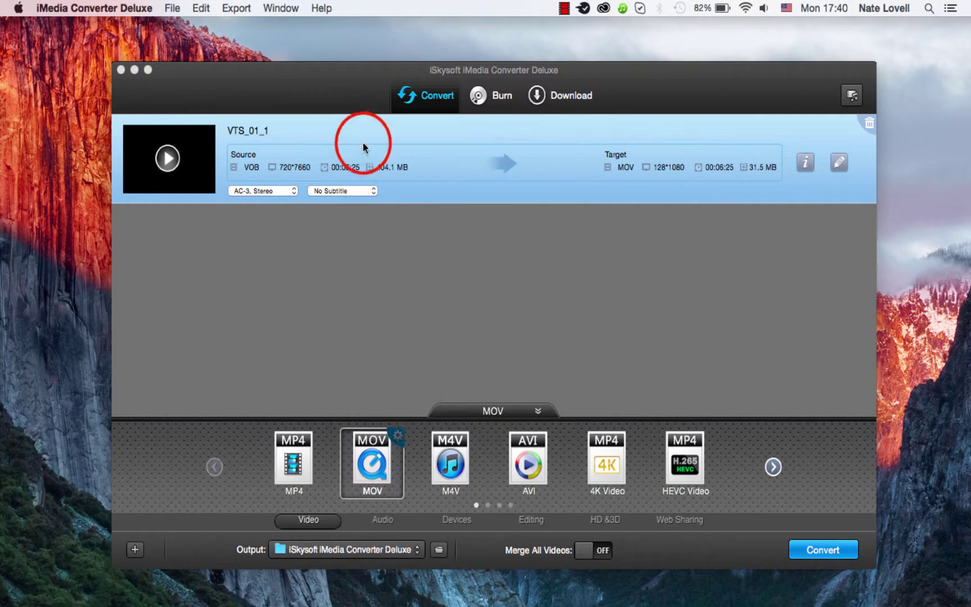
click(394, 551)
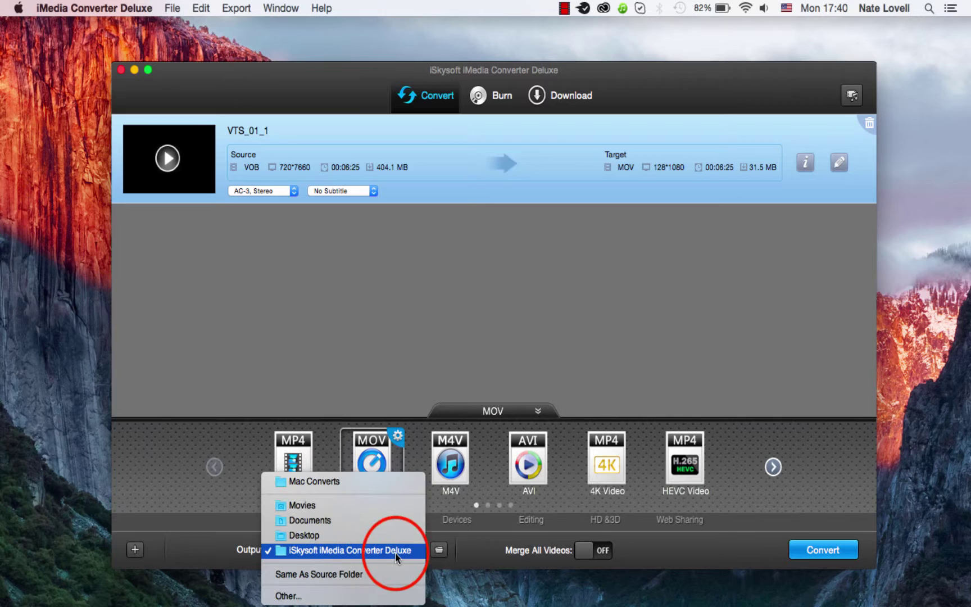
Keep the default output folder, convert VTS_01_1 to MOV and open the output location
click(395, 557)
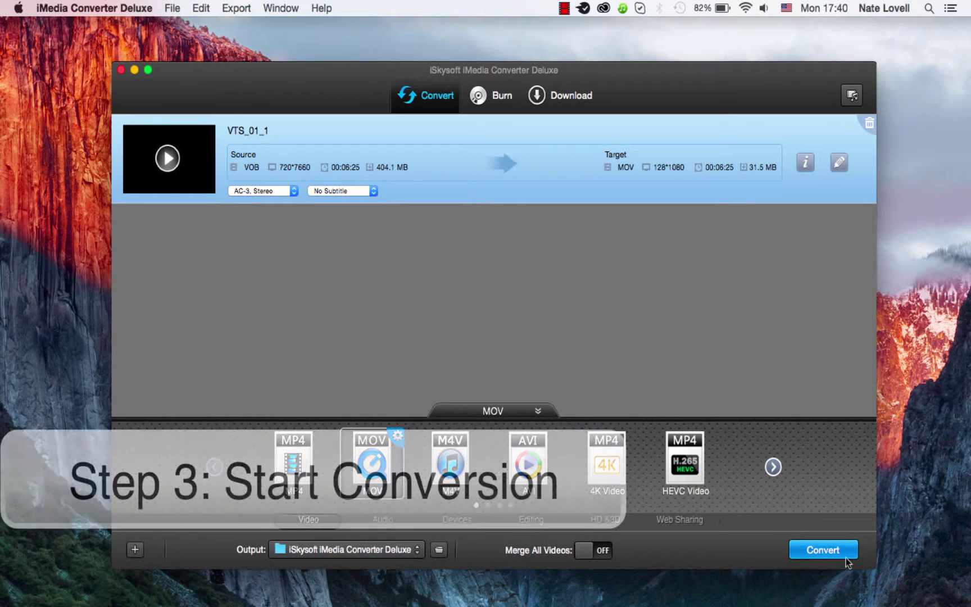
click(837, 548)
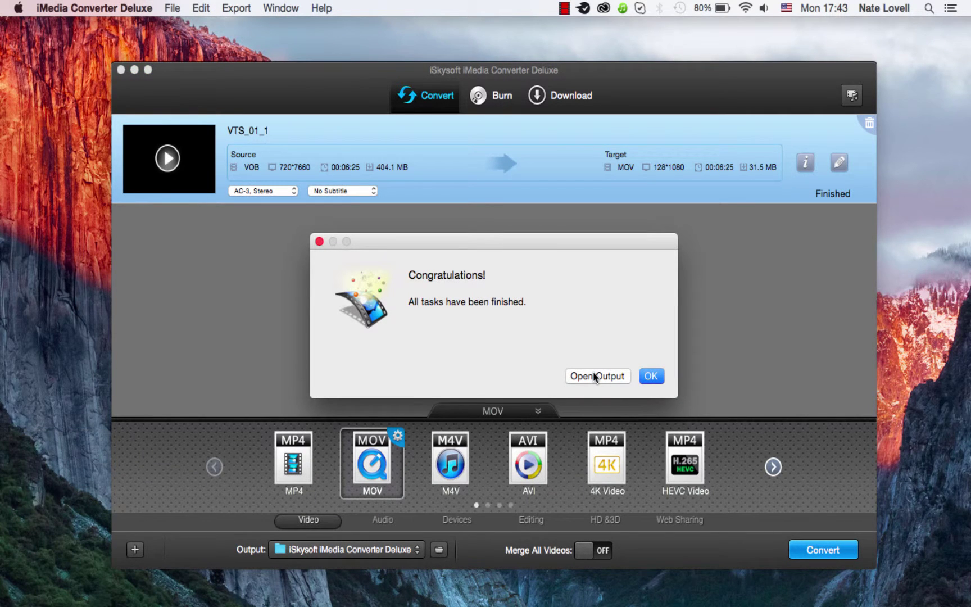
click(596, 377)
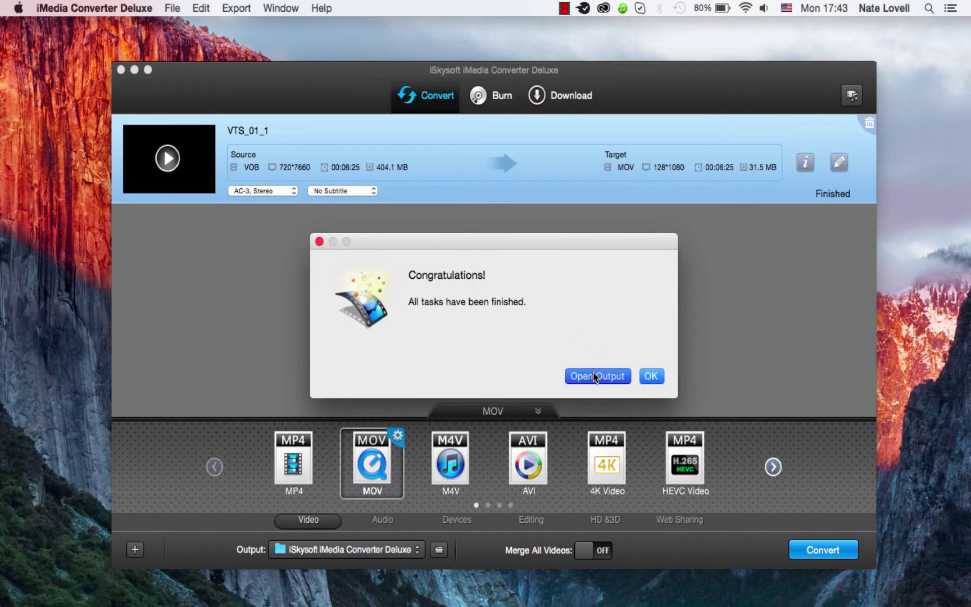
Select VTS_01_1.mov in Finder to show its preview and details
key(Down)
key(Down)
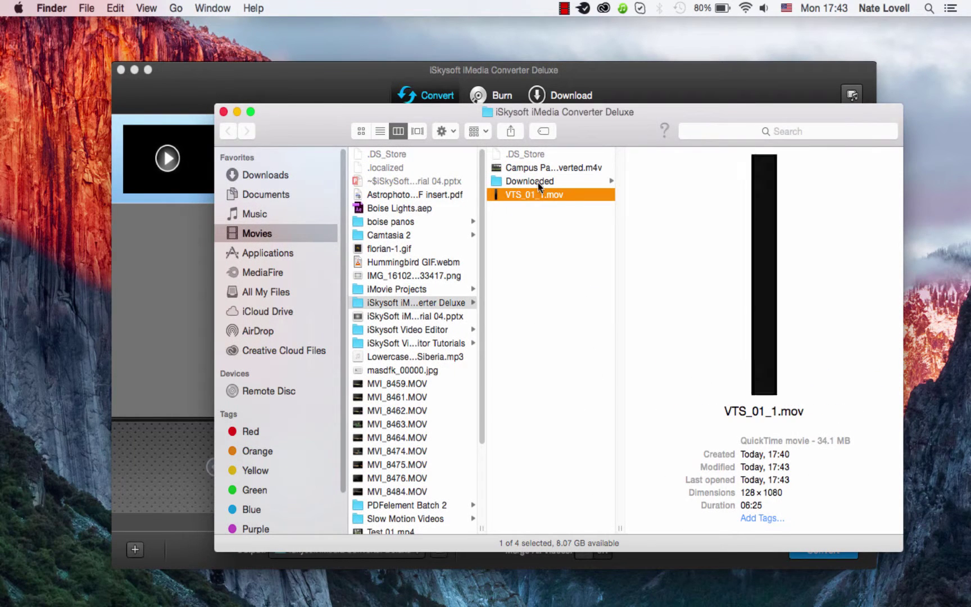